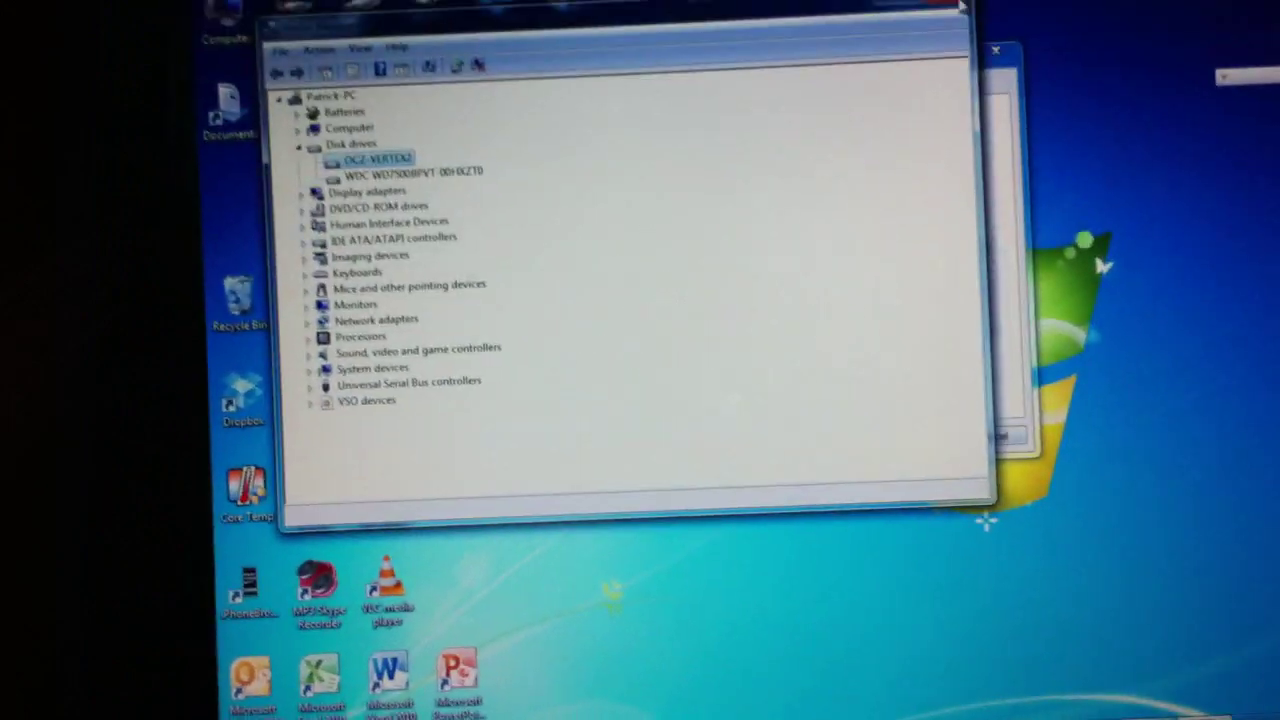
- Close the OCZ-VERTEX2 drive properties and Device Manager after dismissing the open-dialog error
{"action": "left_click", "coordinate": [832, 18]}
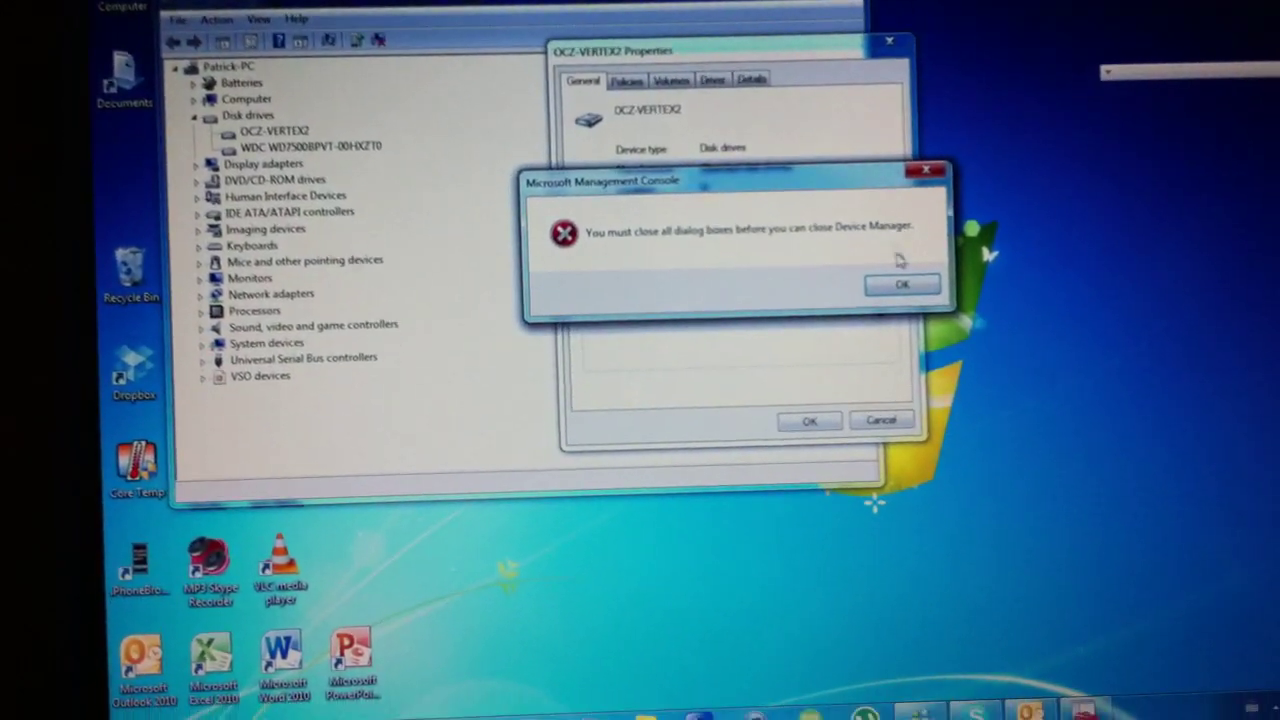
{"action": "key", "text": "Return"}
{"action": "key", "text": "Escape"}
{"action": "left_click", "coordinate": [812, 8]}
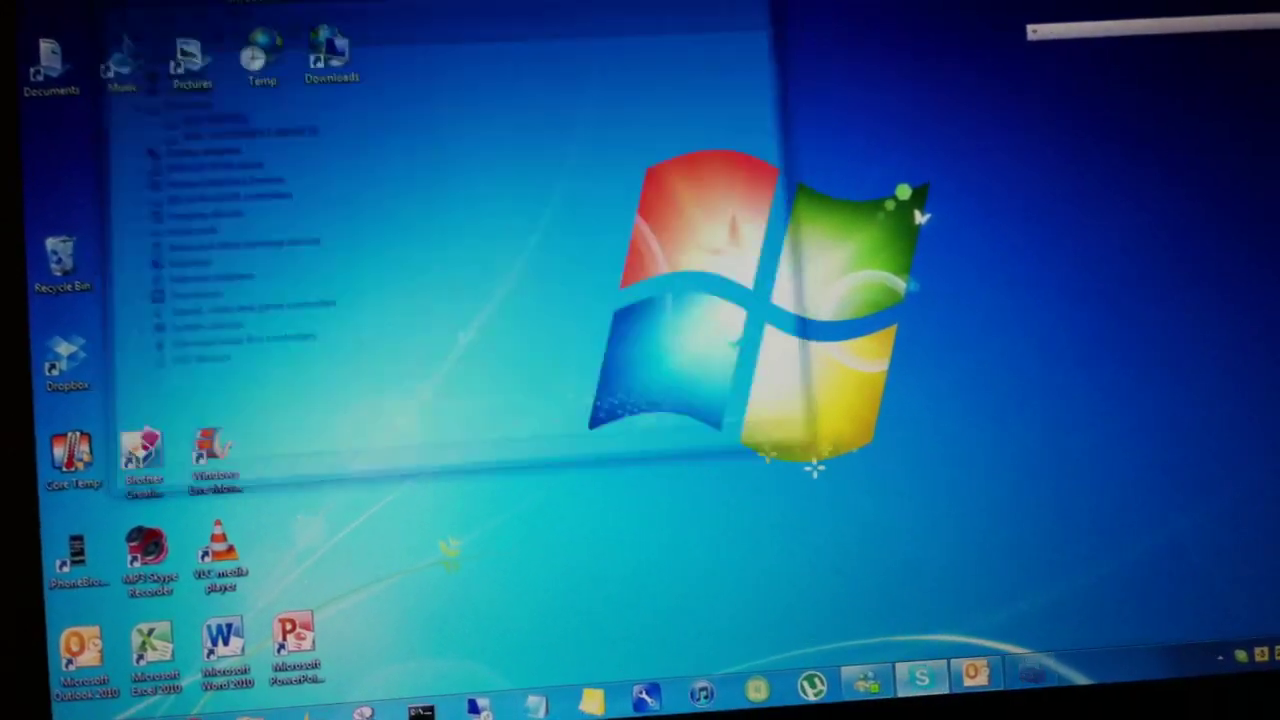
- Shut down the laptop from the Start menu
{"action": "key", "text": "super"}
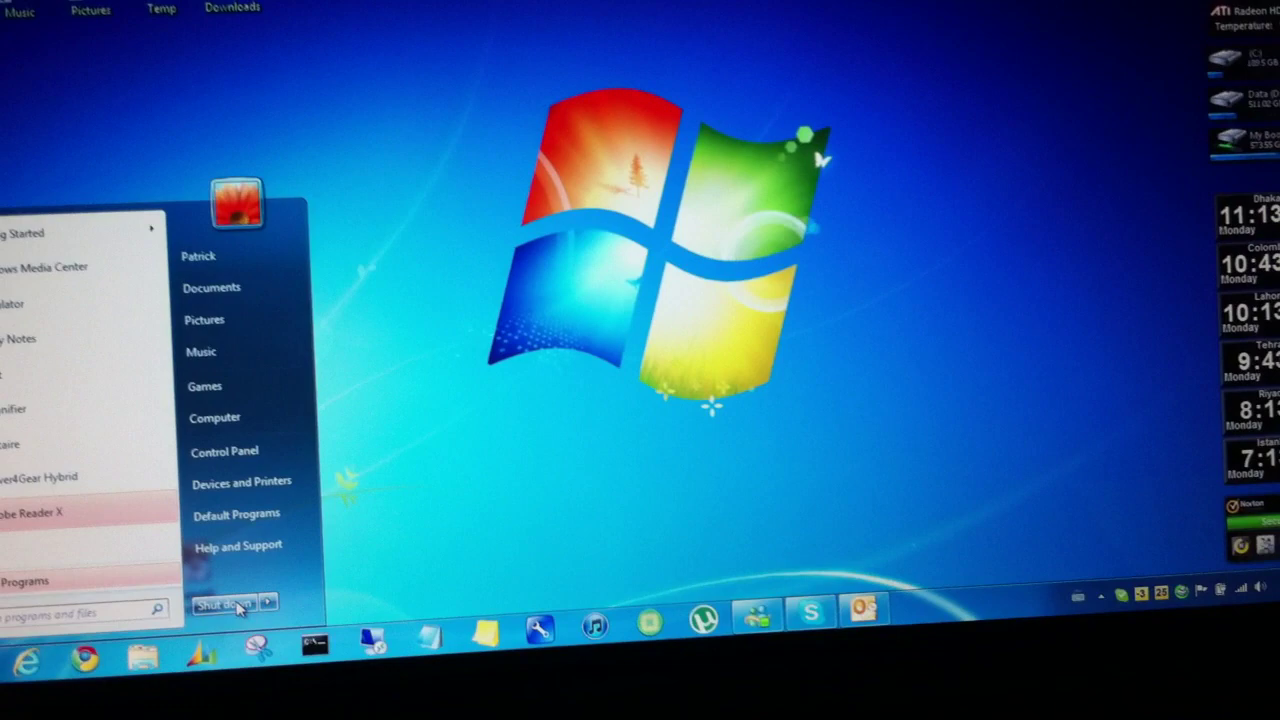
{"action": "key", "text": "Escape"}
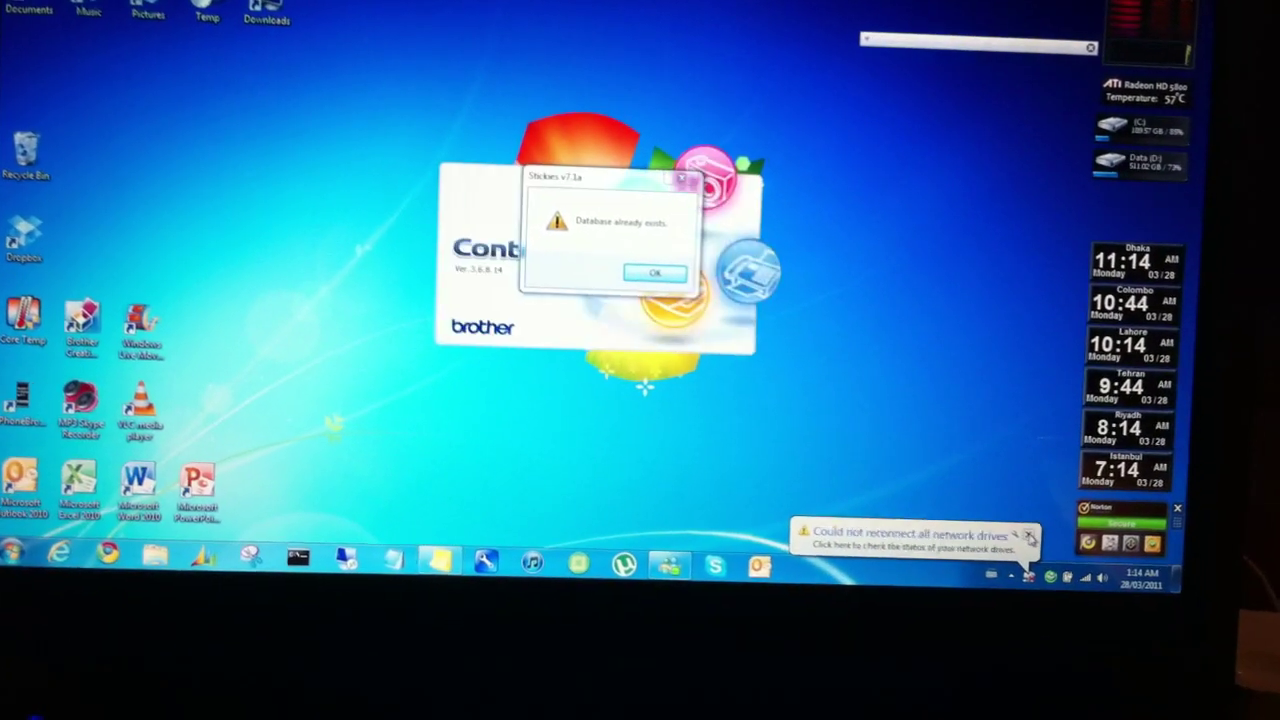
- Dismiss the network drives reconnect notice and the Stickies 'Database already exists' message
{"action": "left_click", "coordinate": [1030, 537]}
{"action": "left_click", "coordinate": [683, 178]}
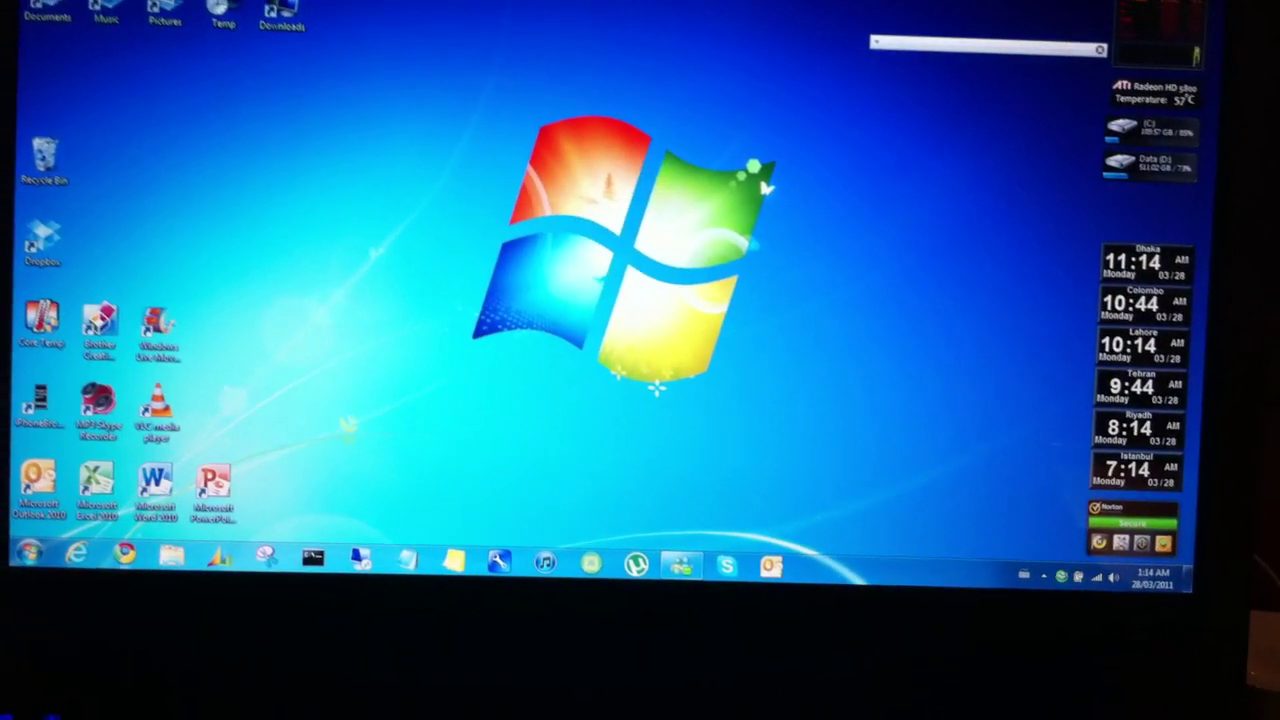